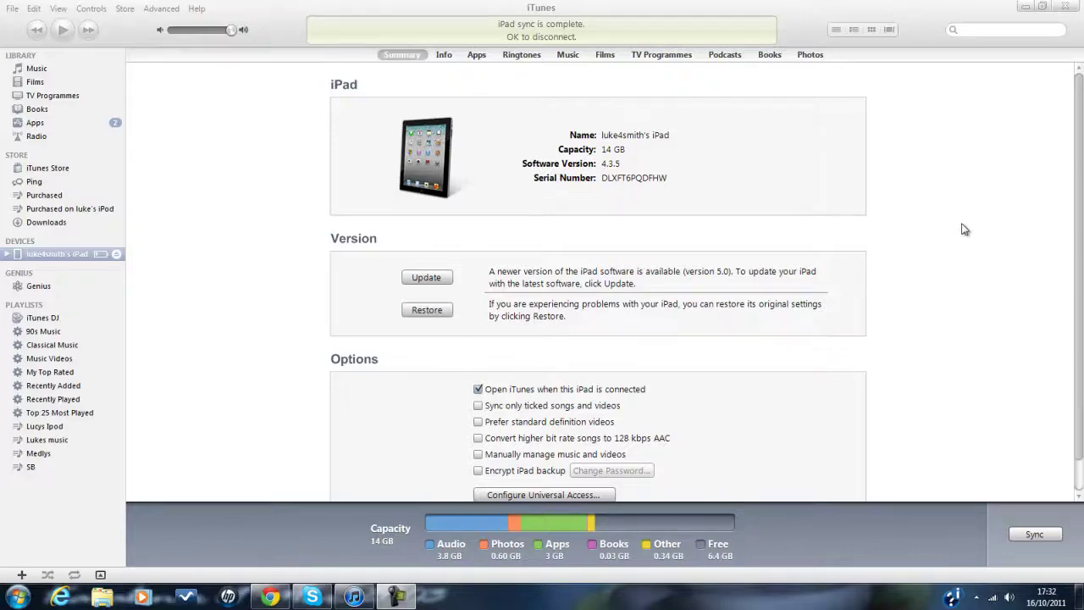
Minimize iTunes to reveal the desktop with the iPad2,1_5.0 restore firmware file
click(1023, 7)
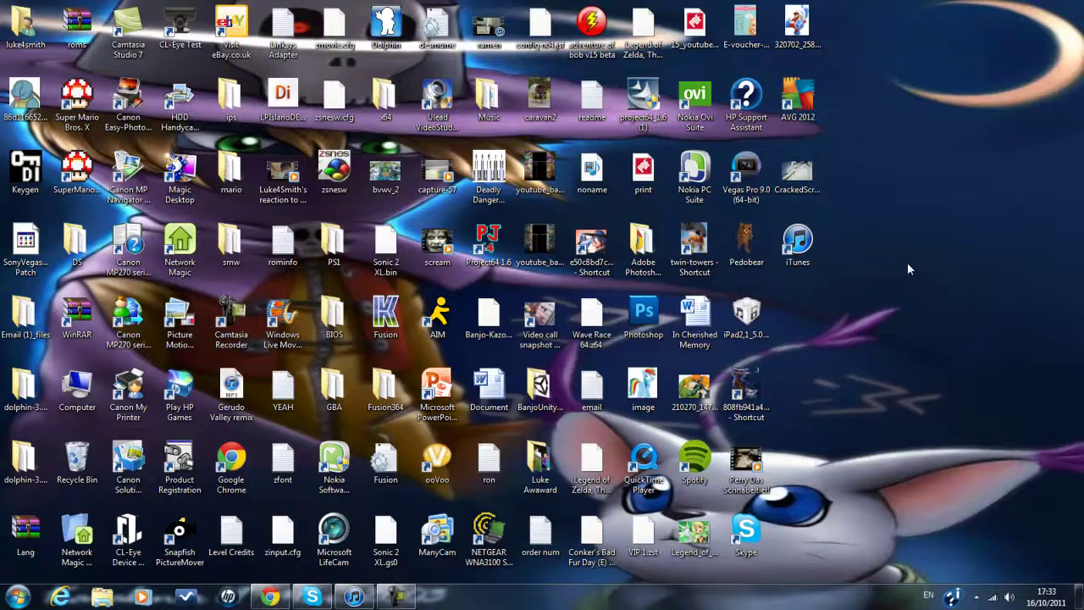
Select the iPad2,1_5.0_9A334_Restore file on the desktop, then bring iTunes back to the iPad summary
click(760, 340)
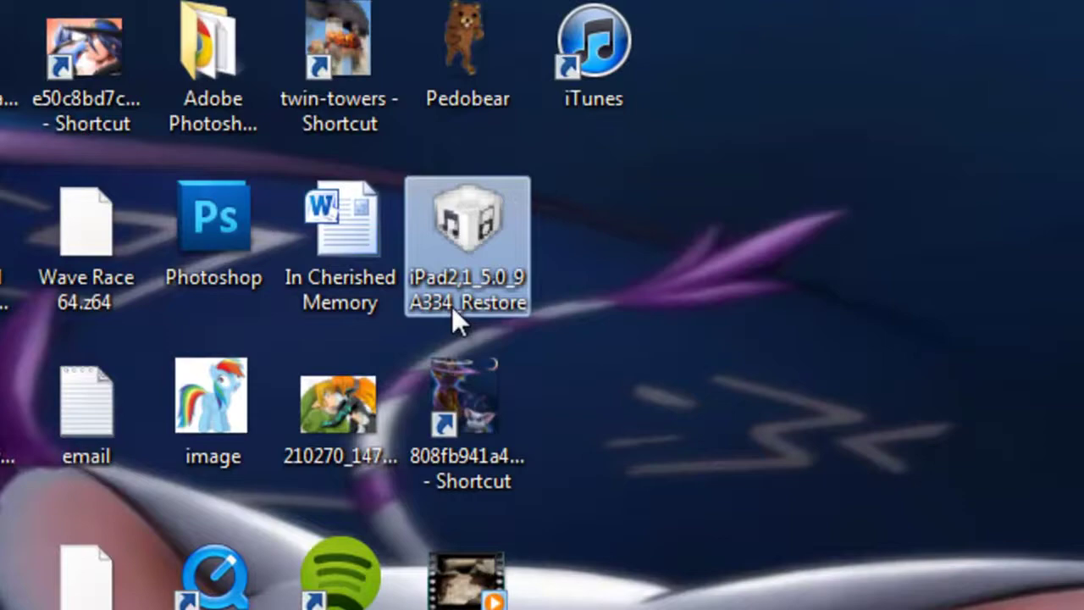
mouse_move(461, 306)
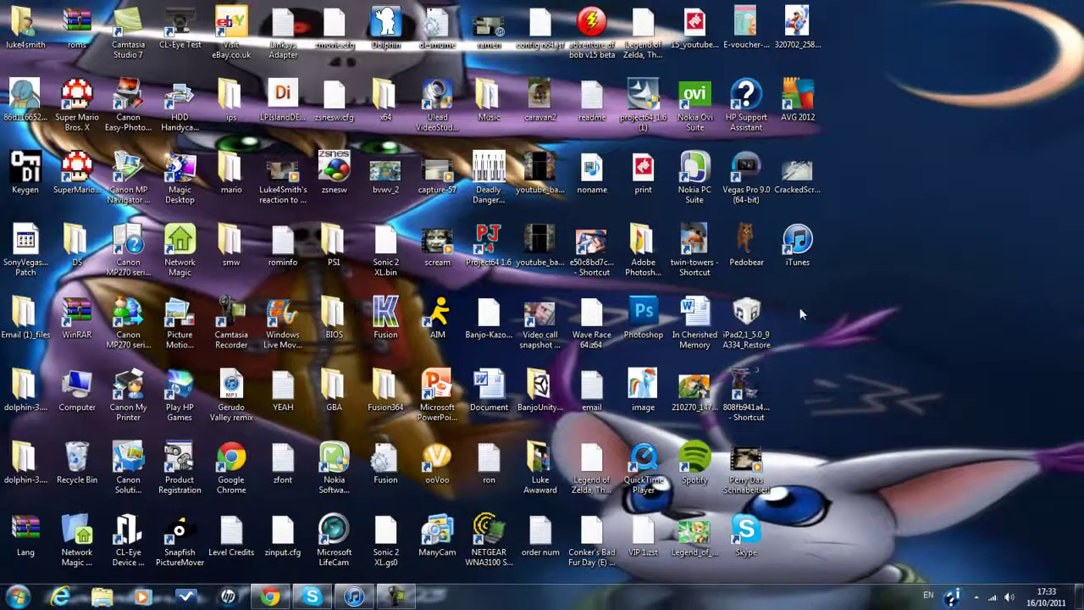
click(395, 597)
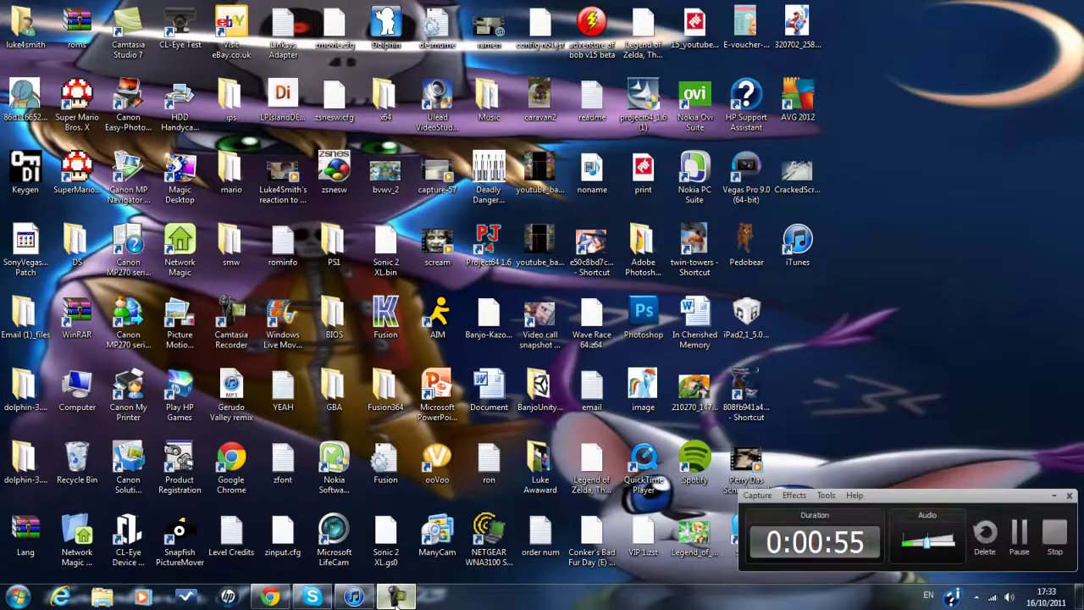
click(395, 597)
click(353, 597)
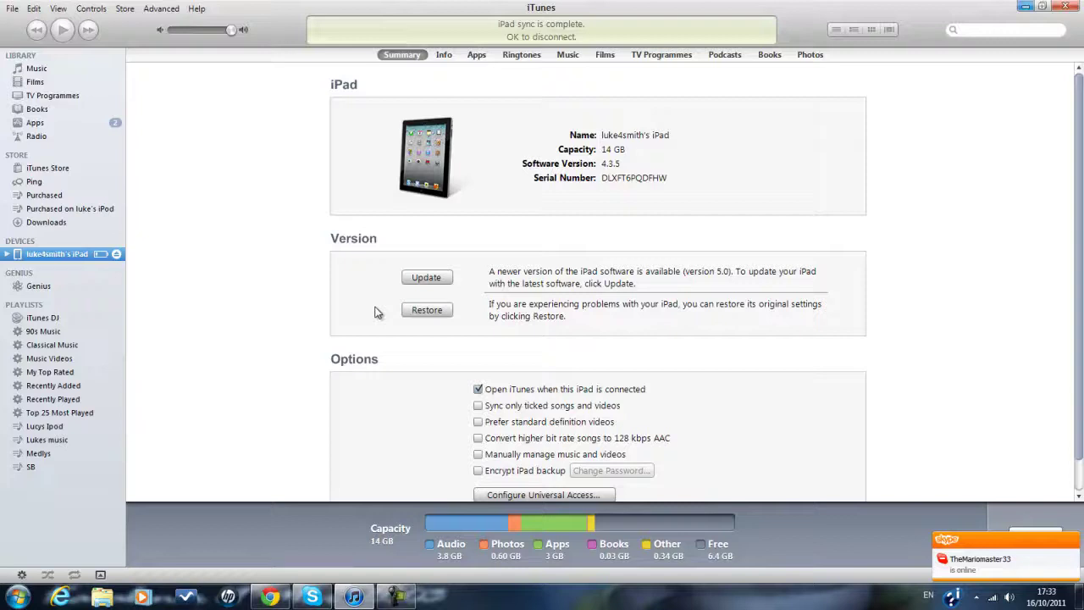
Shift-click Restore and load iPad2,1_5.0_9A334_Restore from the Desktop as the firmware file
click(420, 312)
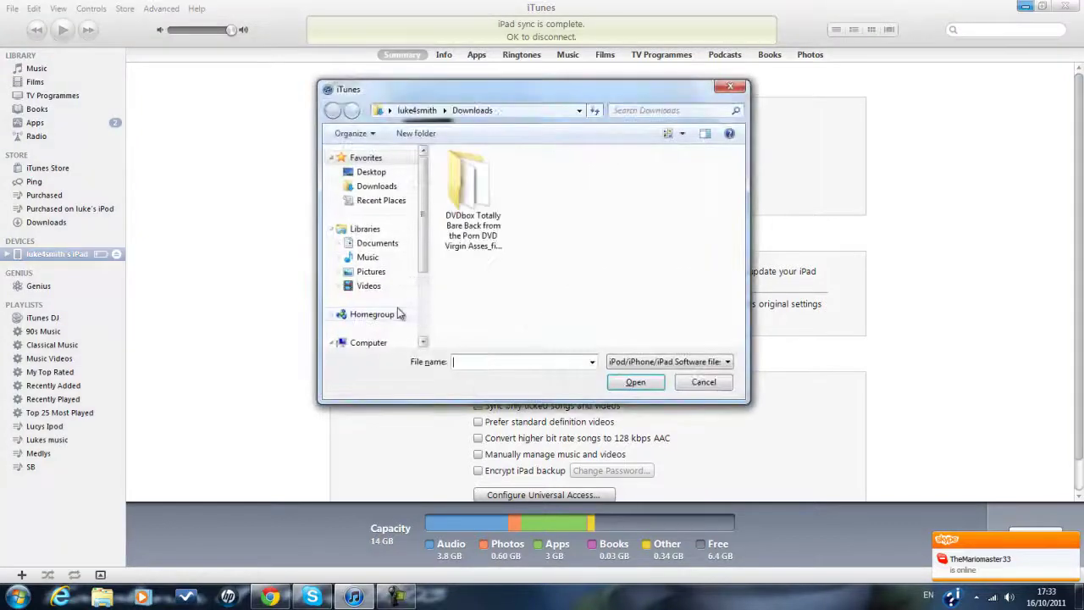
click(371, 172)
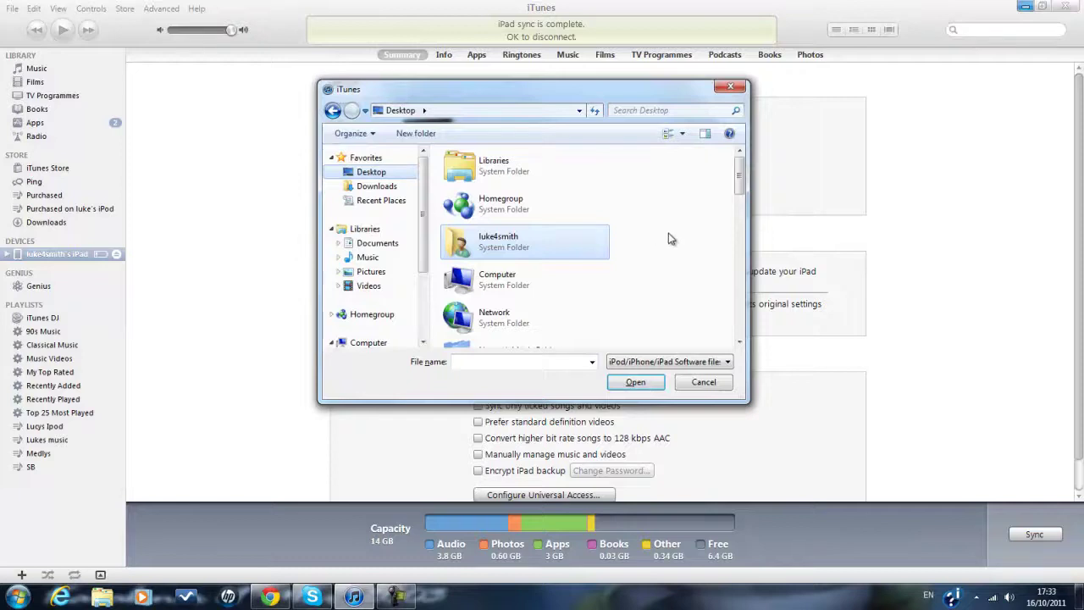
scroll(664, 259, down, 3)
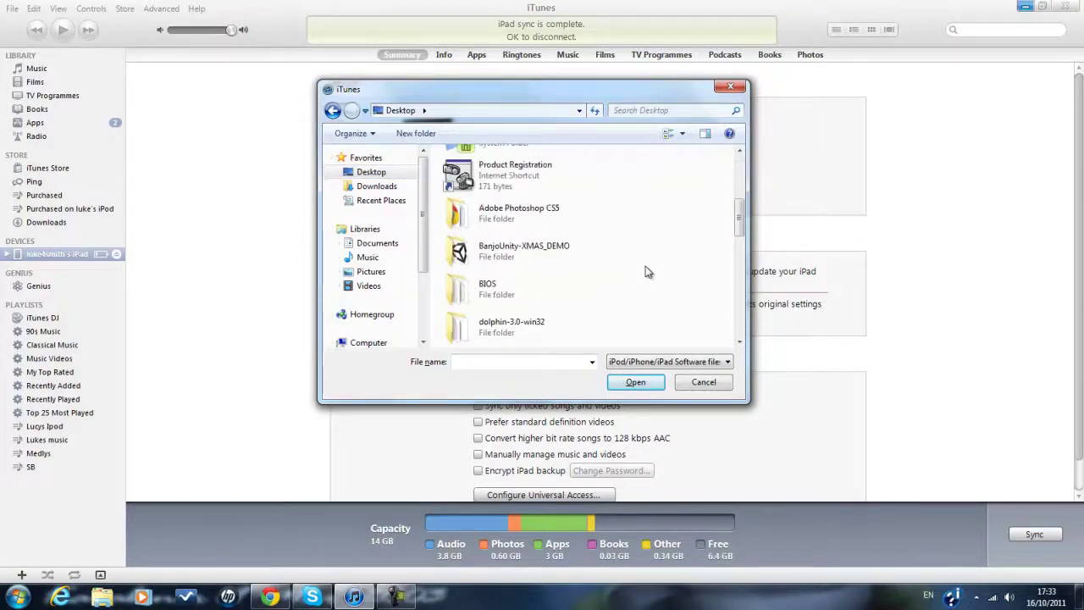
scroll(639, 280, up, 2)
scroll(639, 281, down, 8)
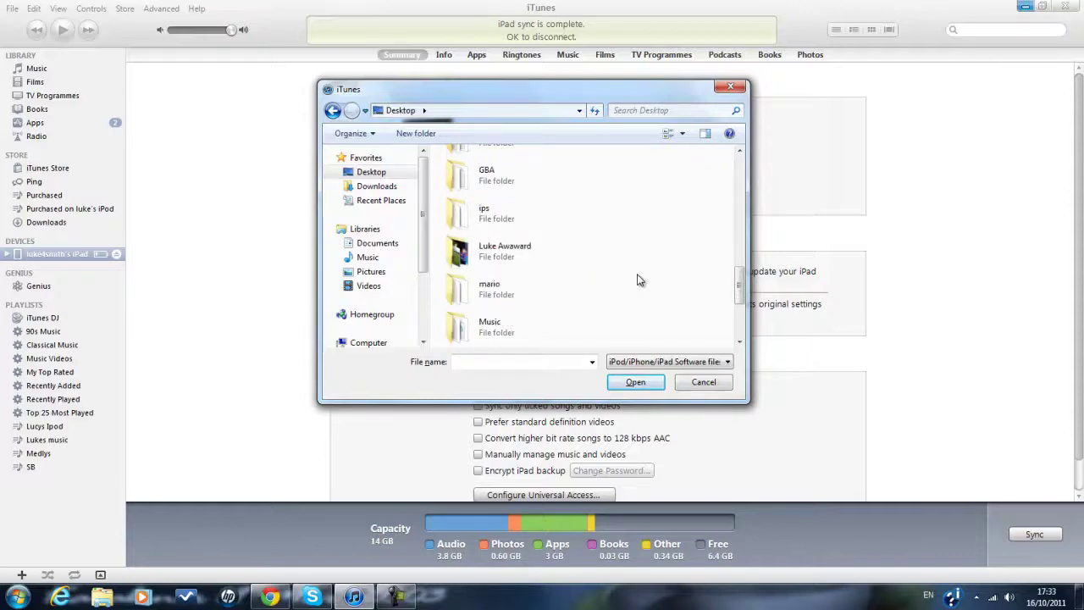
scroll(640, 280, down, 3)
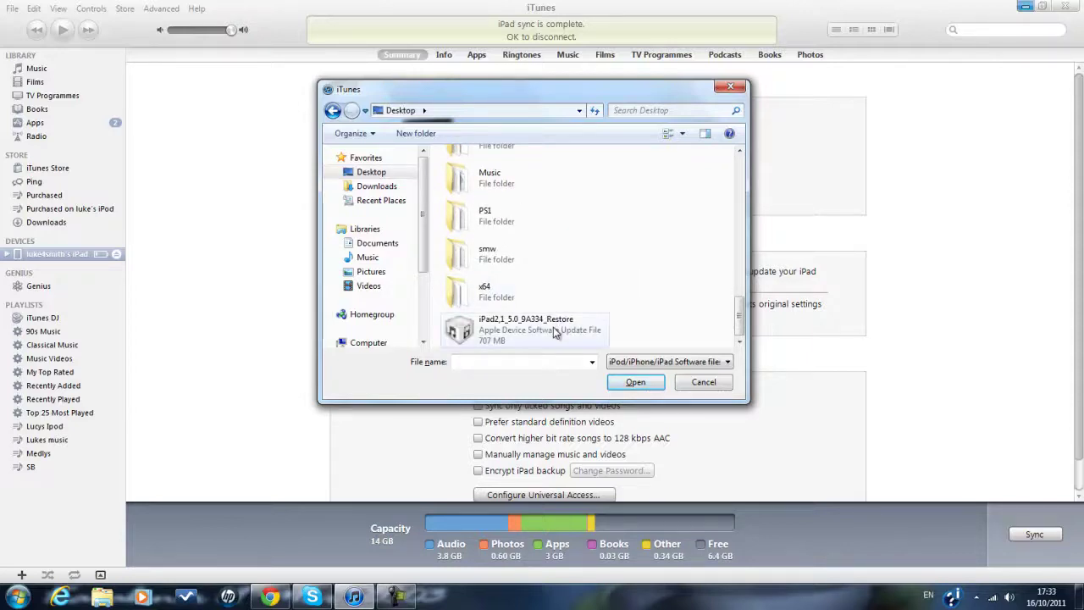
click(554, 329)
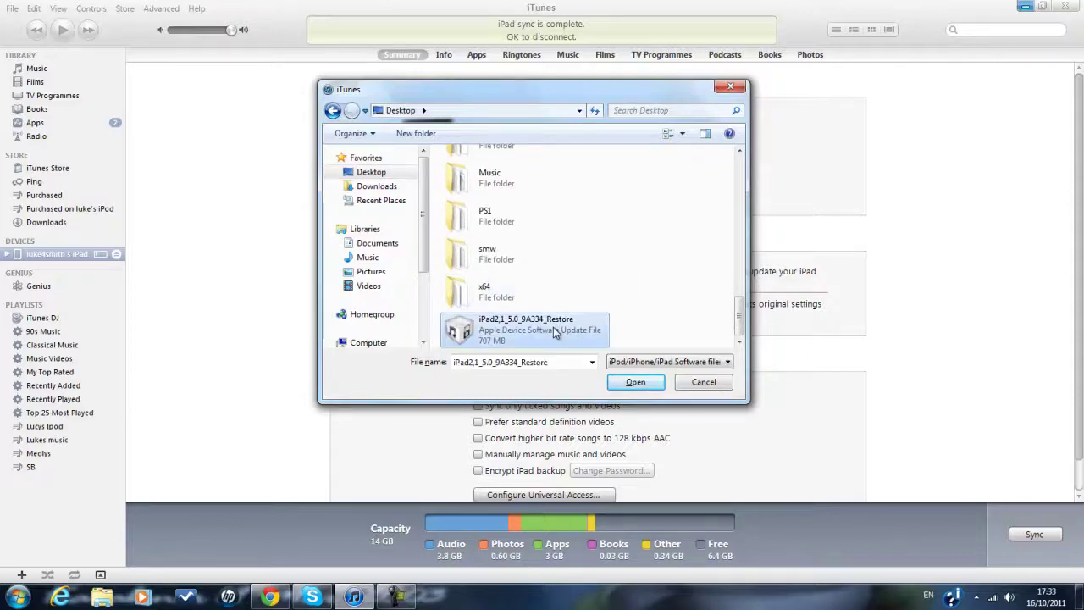
click(636, 382)
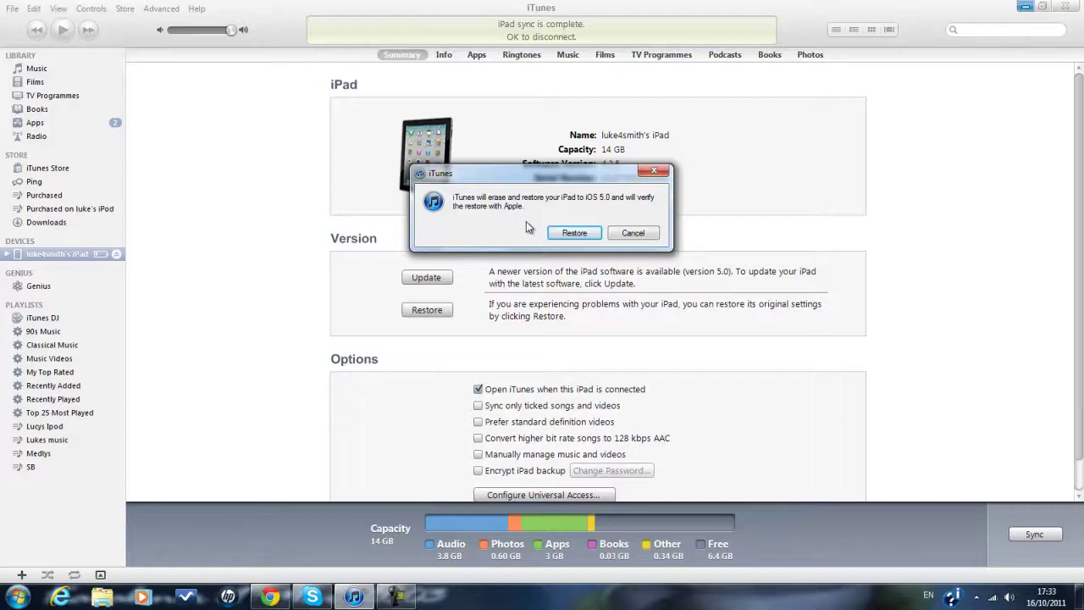
Confirm erasing and restoring the iPad to iOS 5.0
click(572, 233)
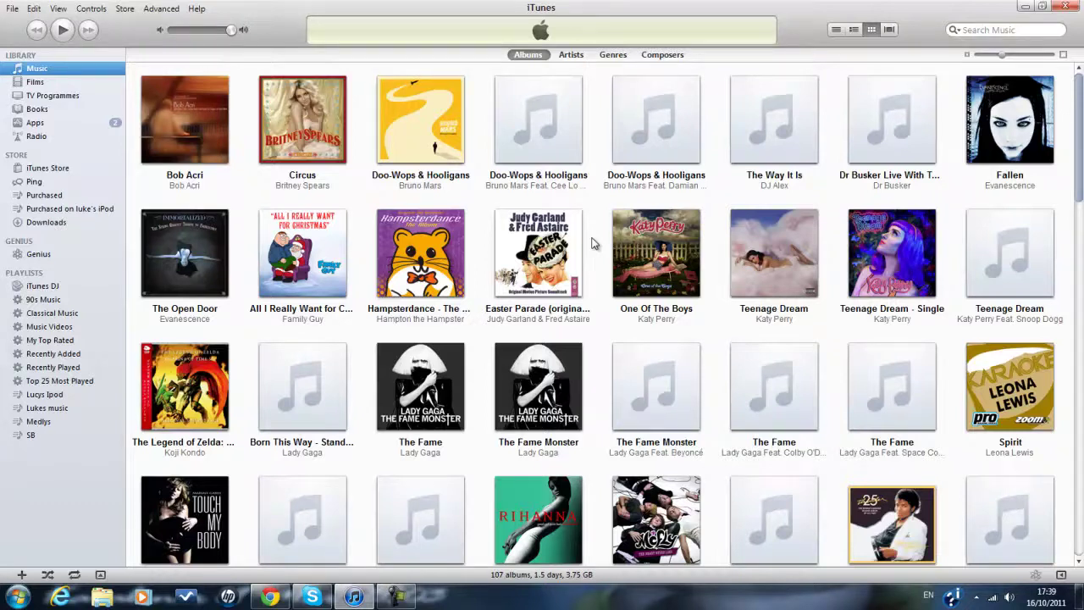
Select the reconnected iPad in iTunes so its Set Up Your iPad page loads
click(402, 598)
click(405, 598)
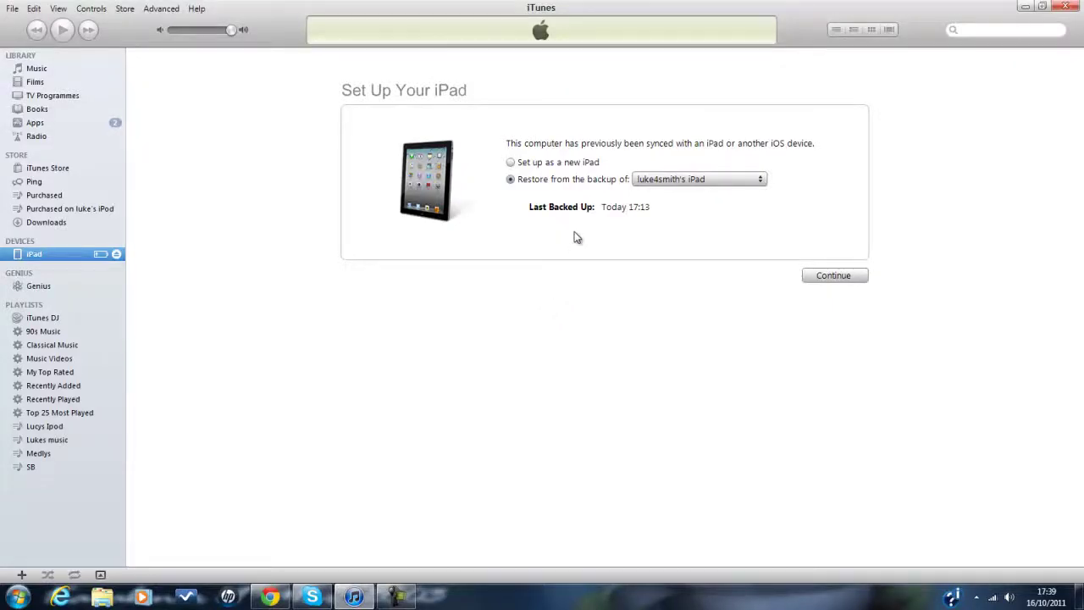
Restore the iPad from its backup made Today at 17:13 and continue
click(816, 278)
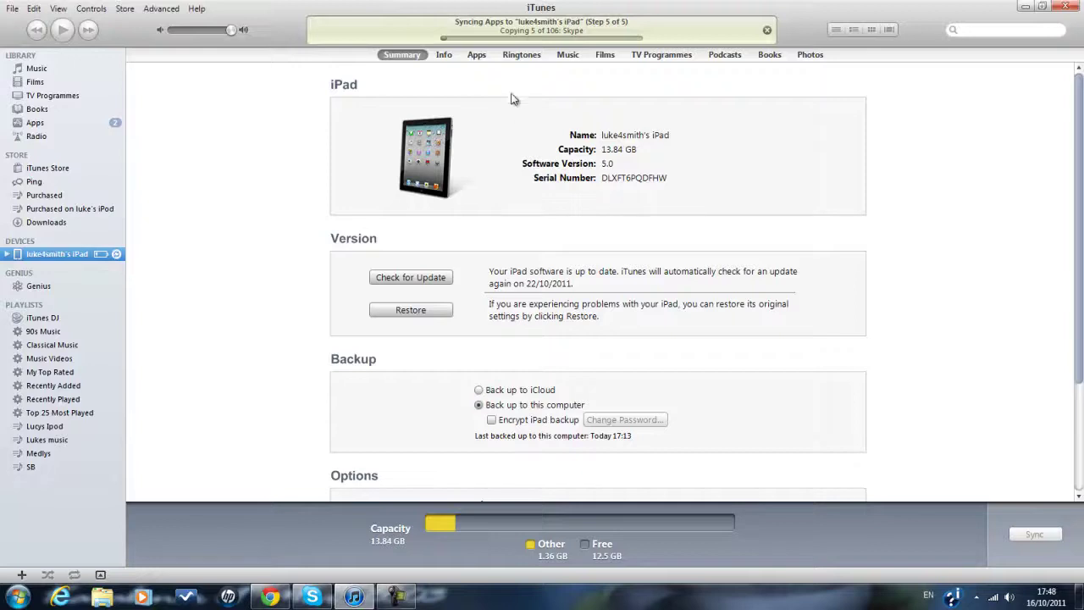
Scroll down the Summary page to review the Options section, then back to the top
scroll(637, 219, down, 2)
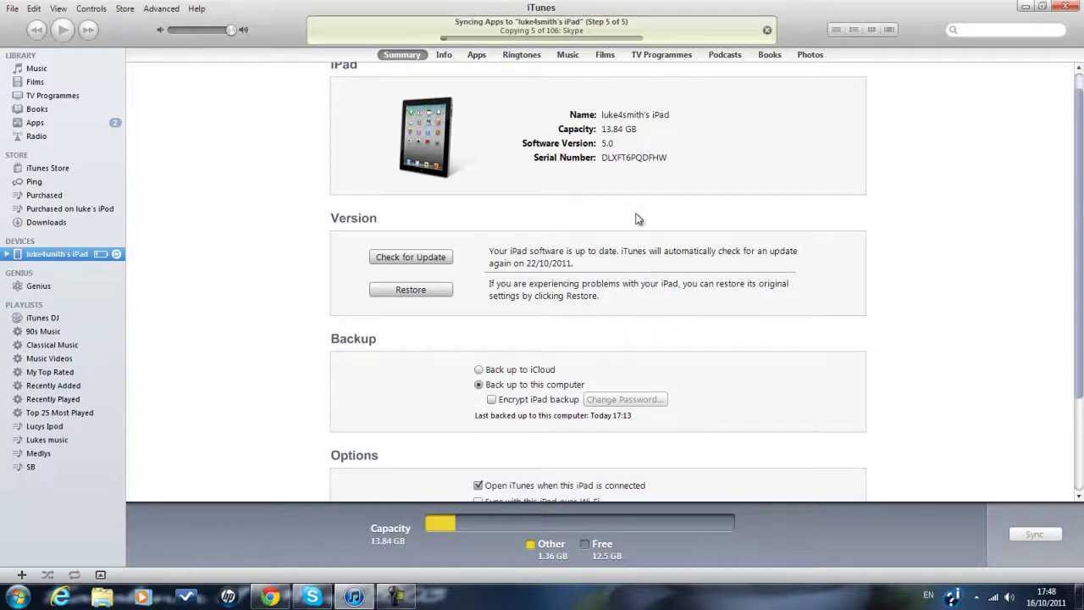
scroll(637, 220, down, 3)
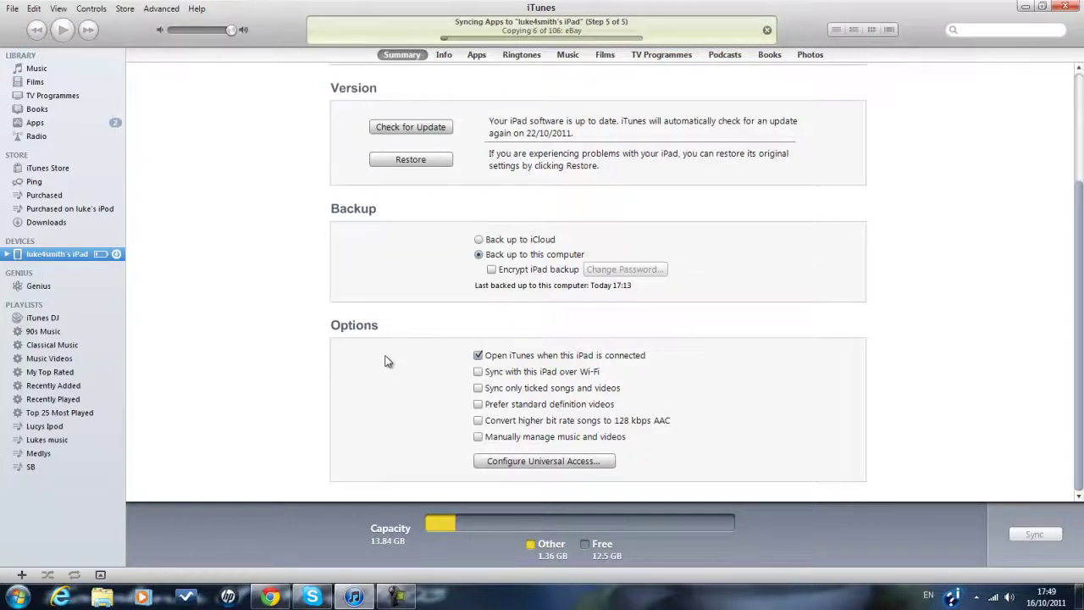
scroll(385, 361, up, 3)
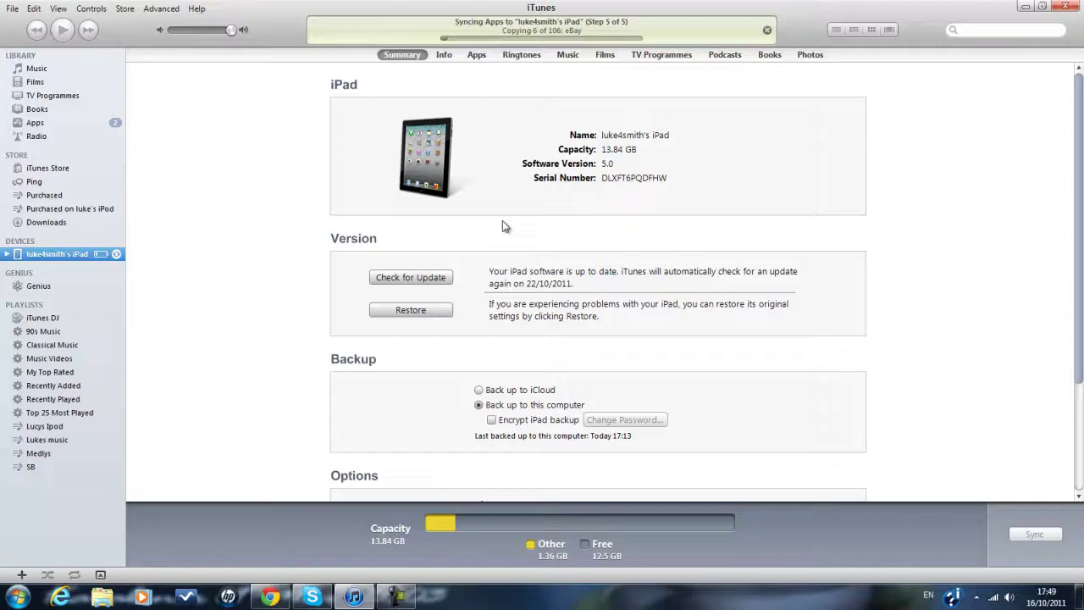
Pause the screen recording while the sync moves from apps to music
click(395, 596)
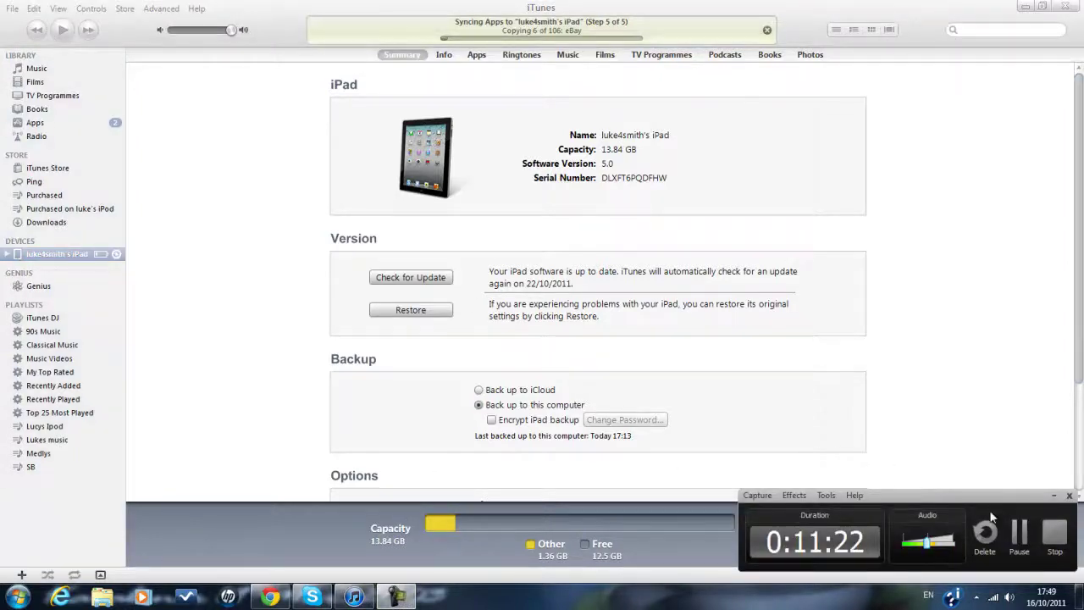
click(1026, 542)
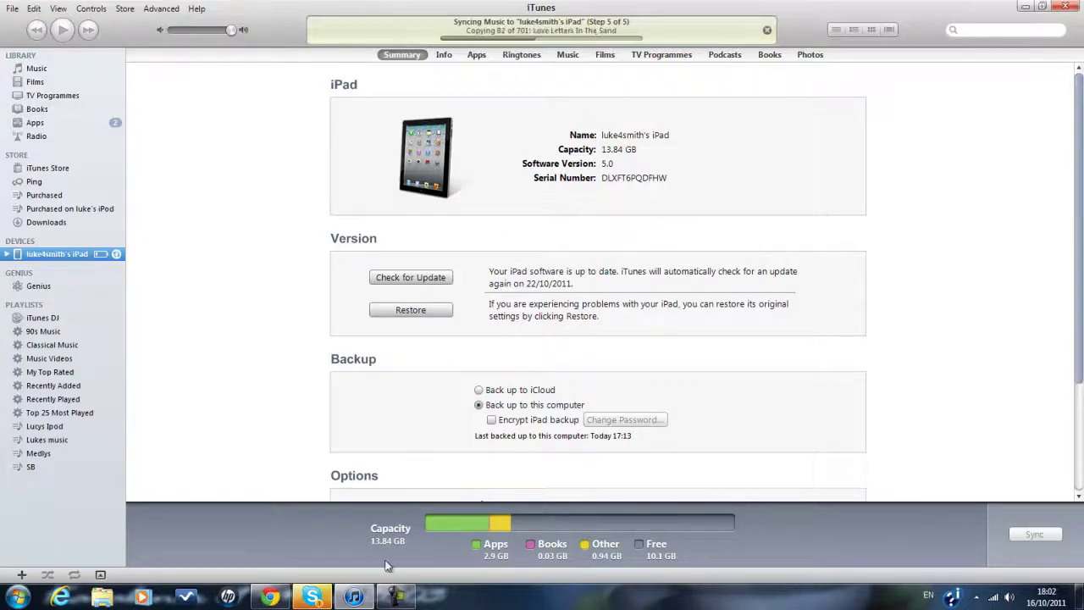
Check Skype, then review the finished sync's capacity bar: 3.8 GB audio, 2.9 GB apps, 6.9 GB free
click(394, 596)
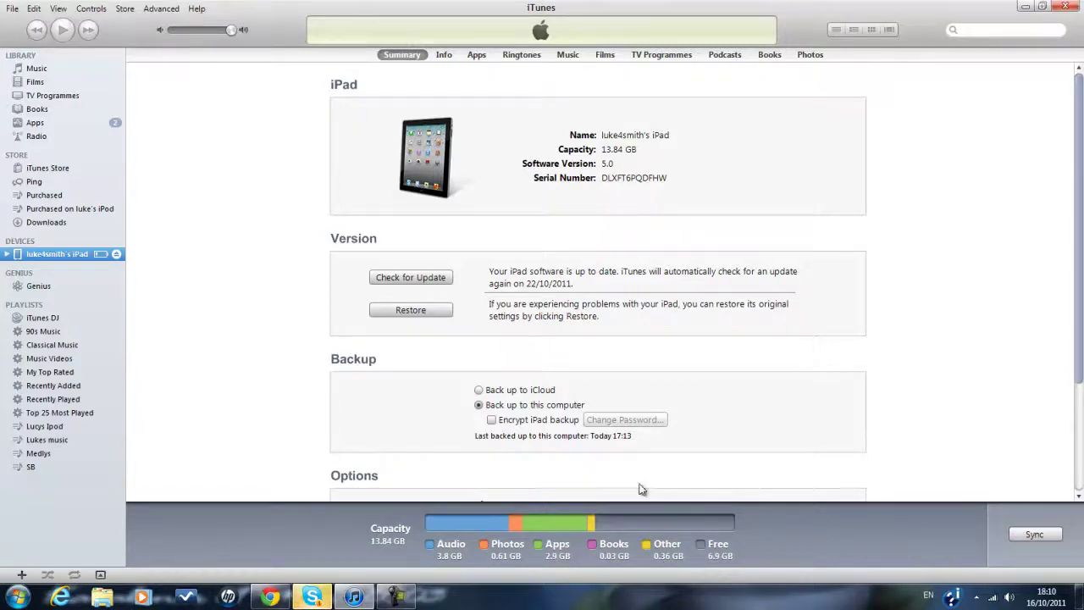
scroll(515, 387, down, 5)
scroll(508, 407, up, 3)
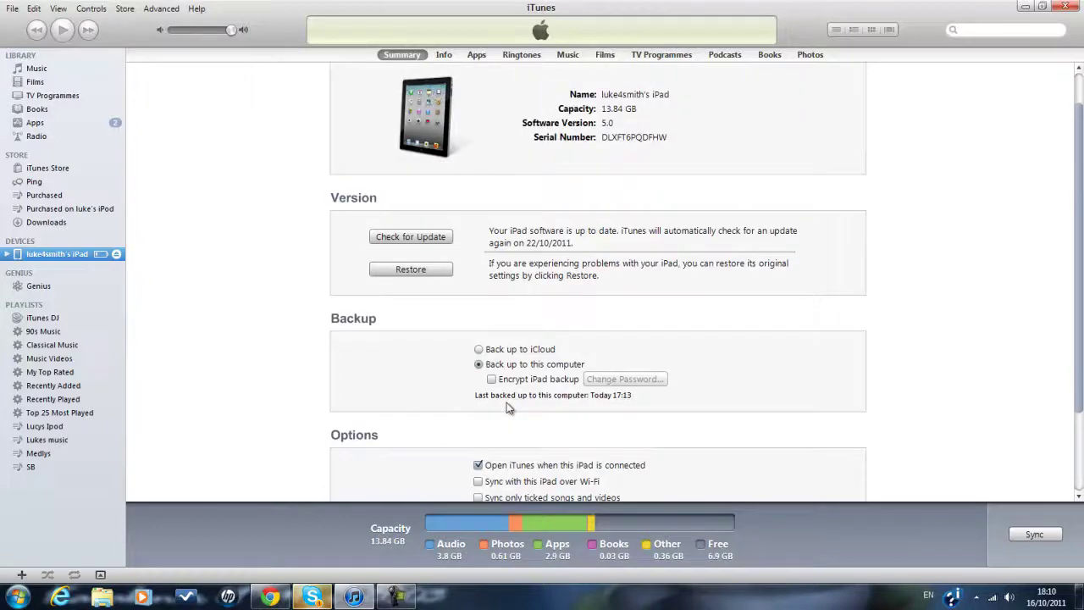
scroll(508, 407, up, 2)
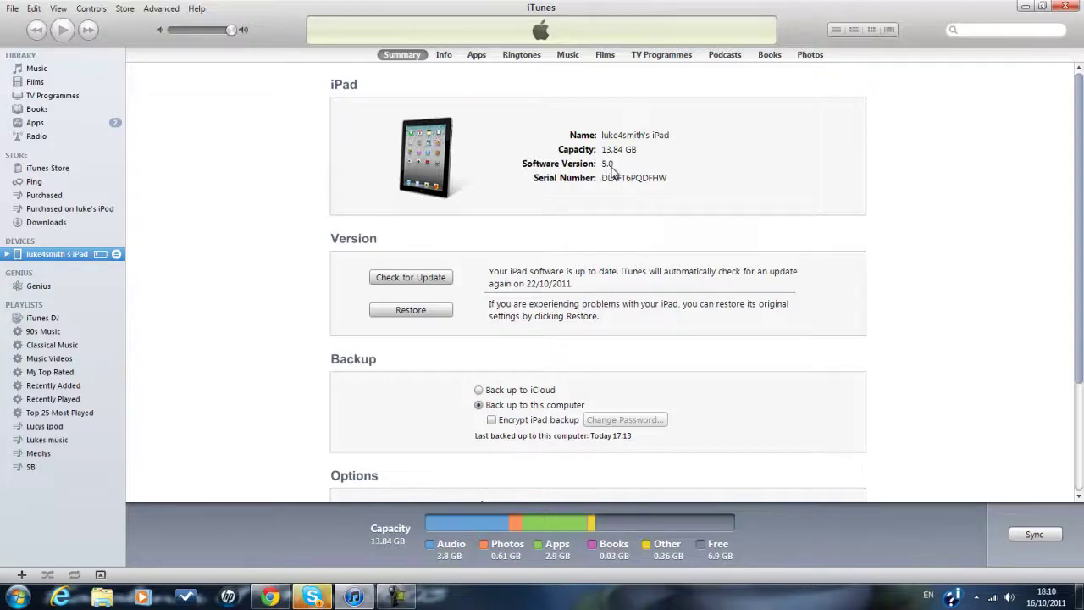
Close iTunes and the Skype chat window, then bring up the recorder's controls
click(1070, 9)
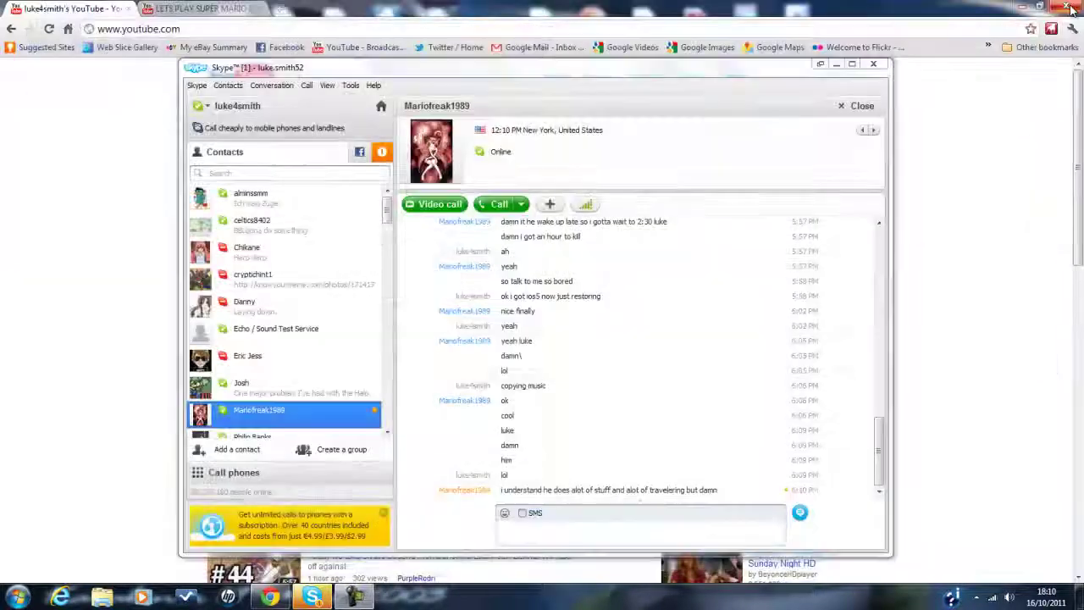
click(873, 66)
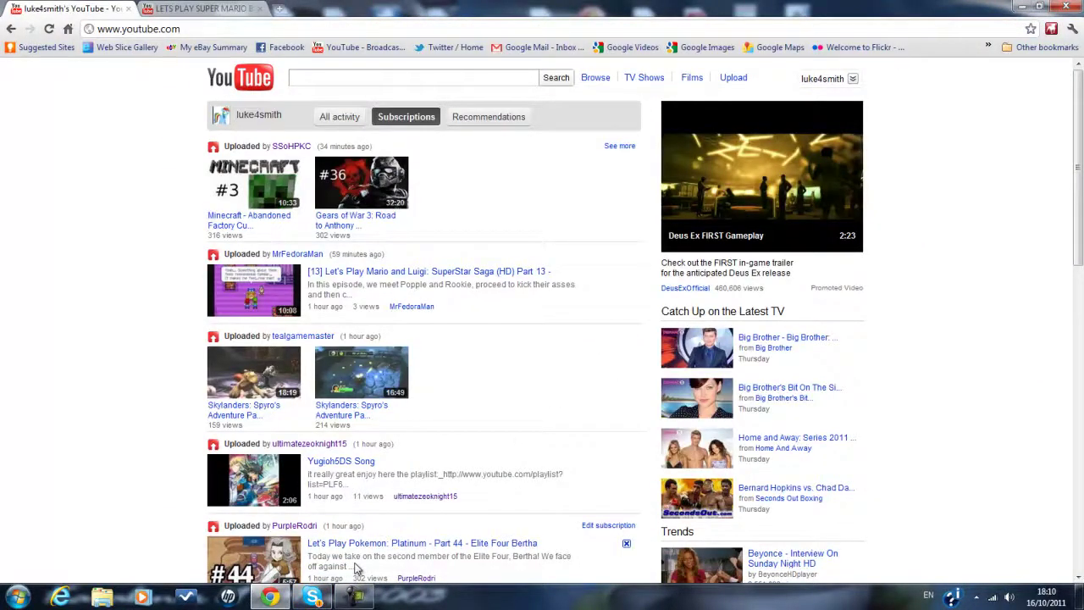
click(359, 598)
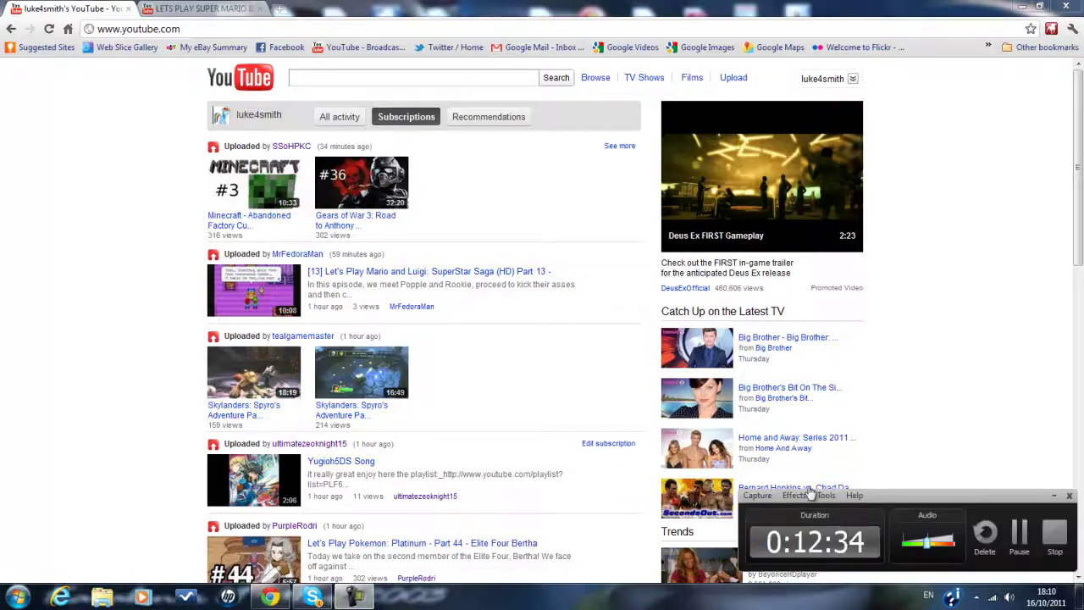